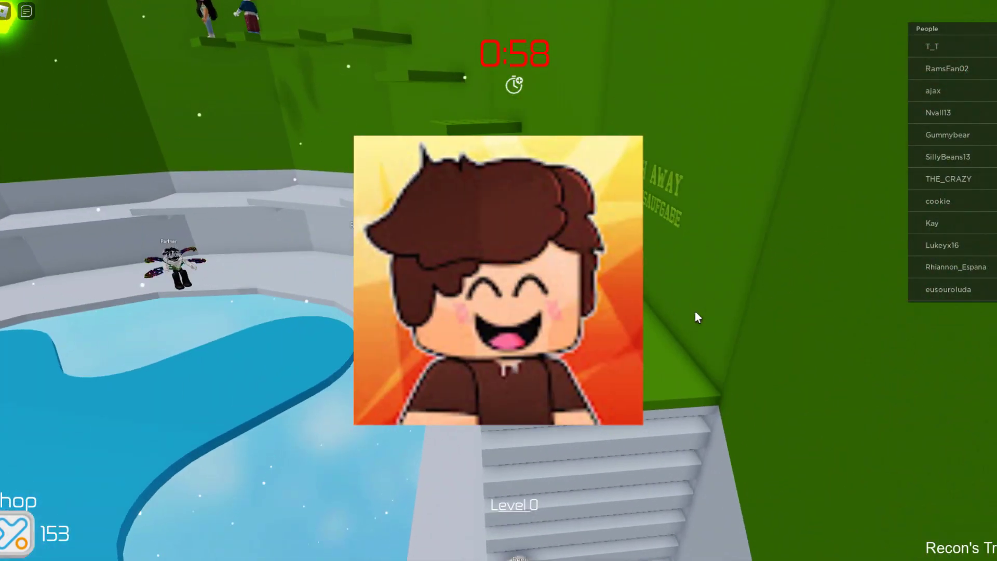
pyautogui.press('w')
pyautogui.press('space')
pyautogui.press('space')
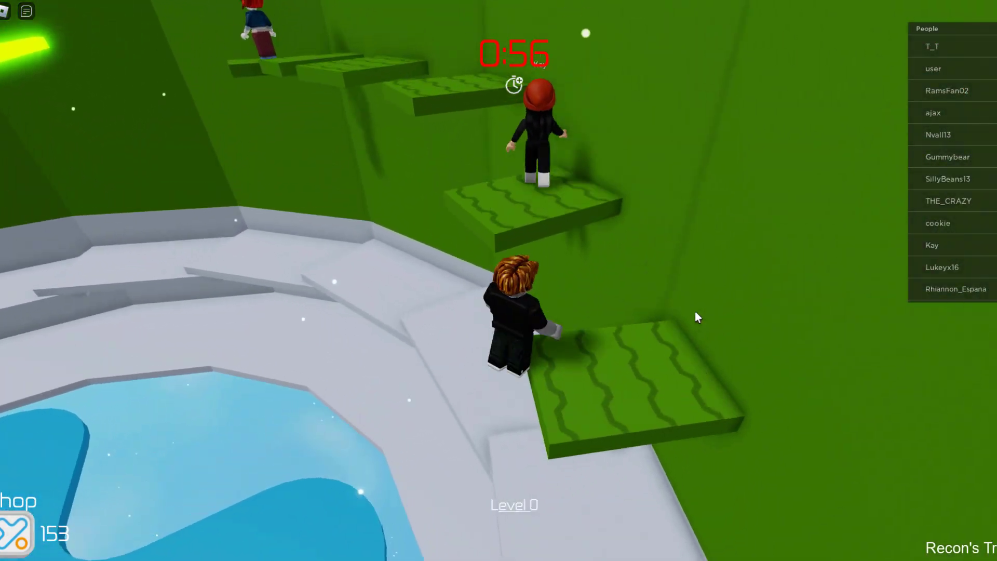
pyautogui.press('w')
pyautogui.press('space')
pyautogui.press('space')
pyautogui.press('space')
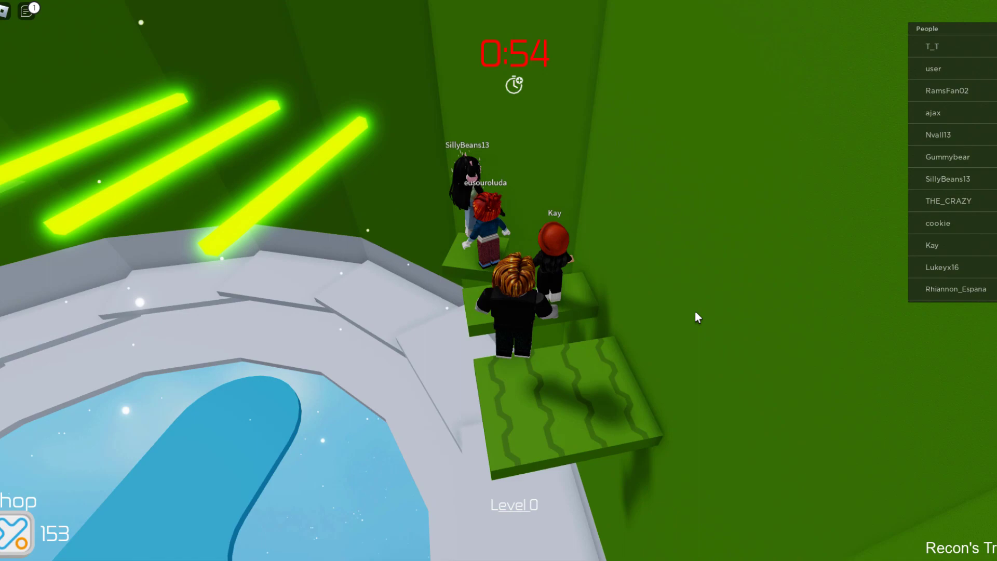
pyautogui.press('w')
pyautogui.press('space')
pyautogui.press('space')
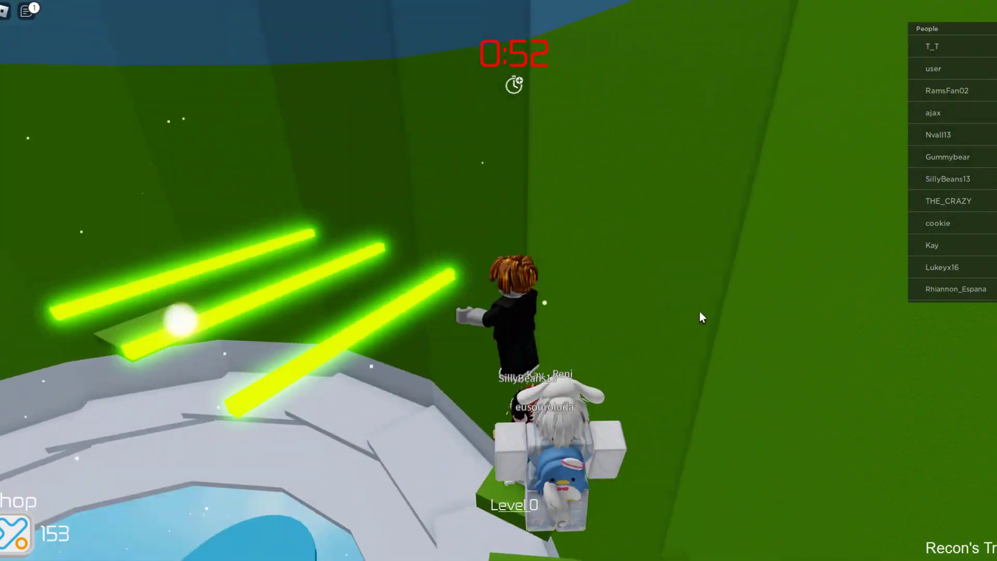
pyautogui.press('w')
pyautogui.press('space')
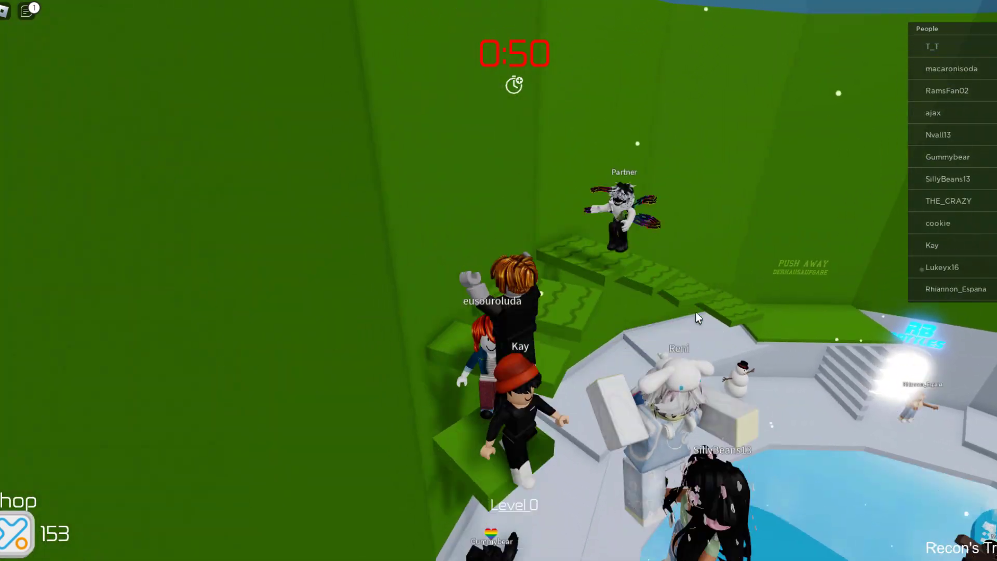
pyautogui.press('w')
pyautogui.press('space')
pyautogui.press('s')
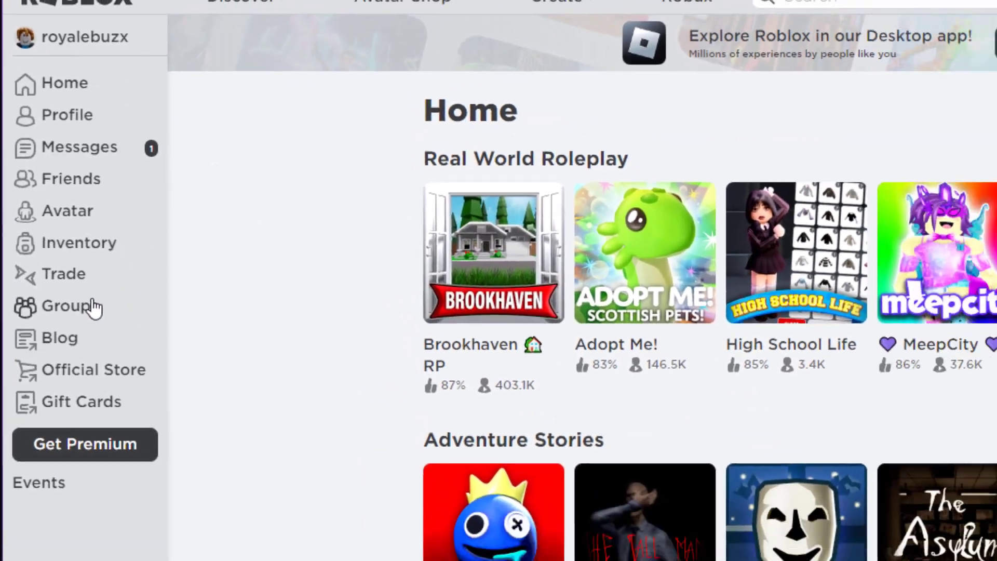
# - Open the BLADIFY GANG! group from the Groups page and show its store
pyautogui.click(93, 306)
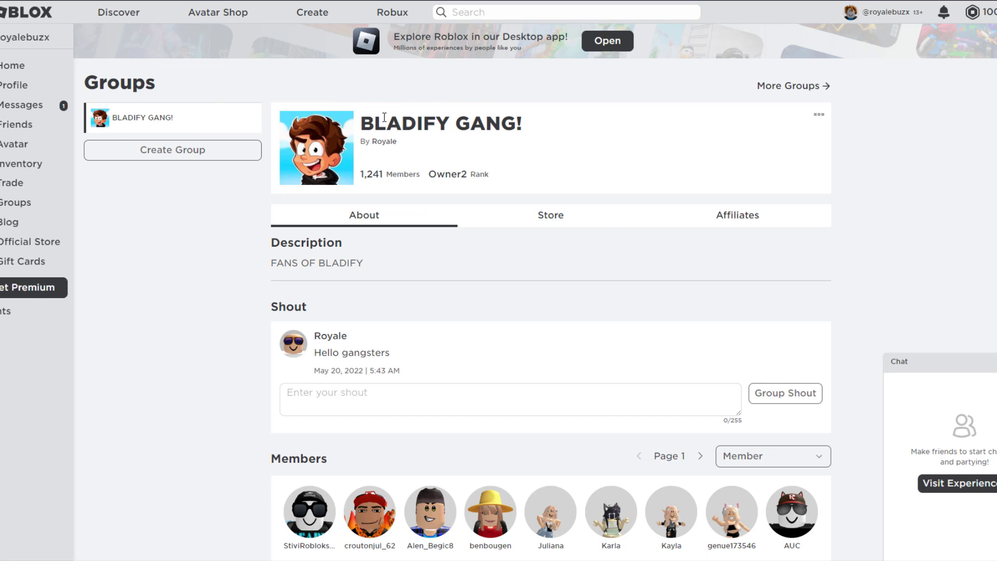
pyautogui.moveTo(367, 123); pyautogui.dragTo(525, 127)
pyautogui.click(529, 128)
pyautogui.click(494, 221)
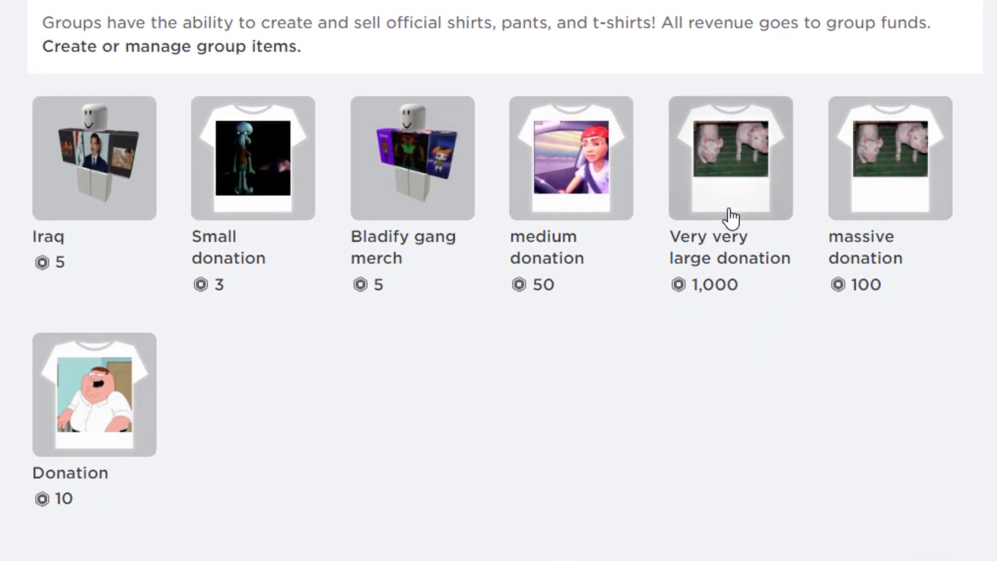
pyautogui.click(538, 203)
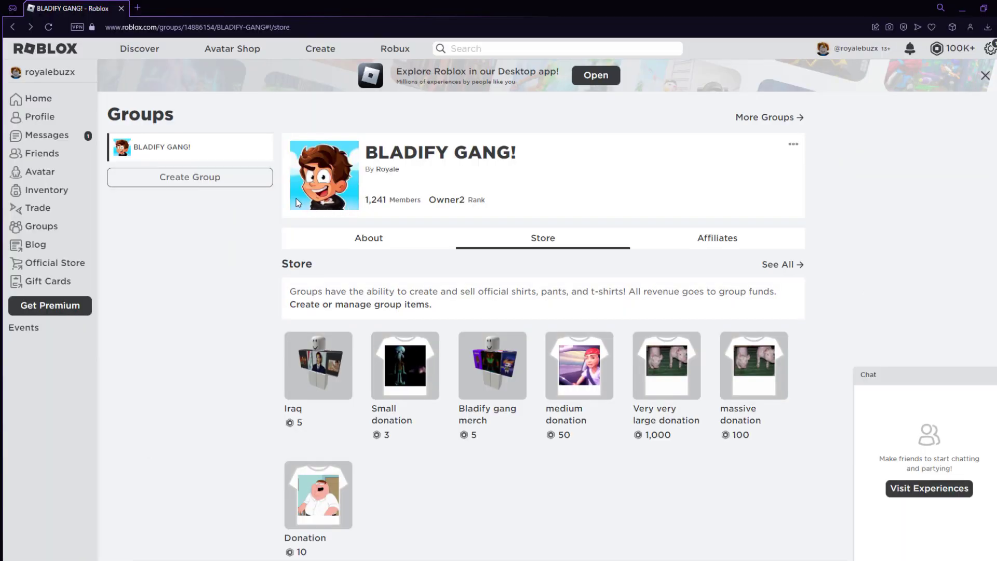
# - Open the form for creating a new group and review its fields, join settings and creation cost
pyautogui.click(242, 186)
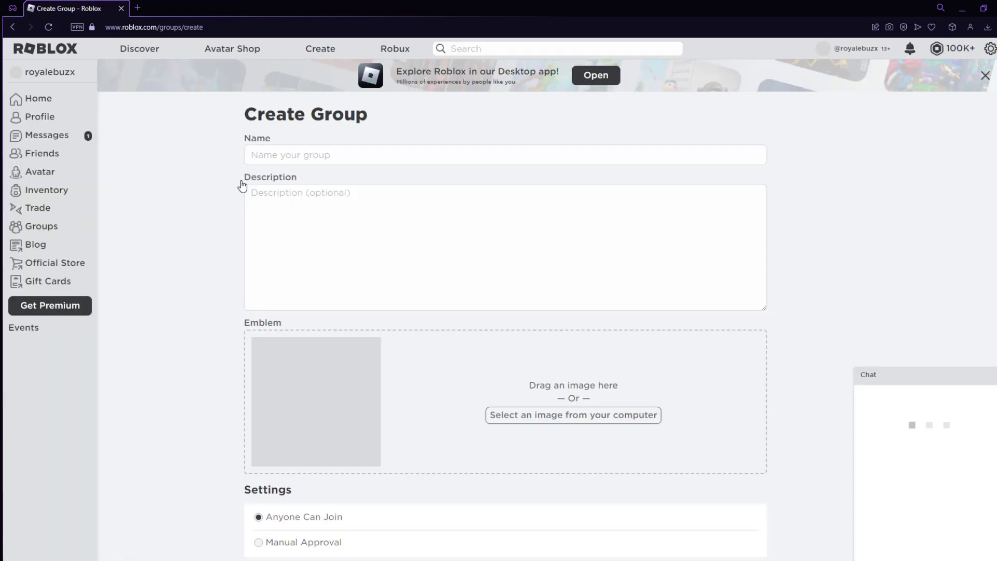
pyautogui.scroll(-3, 274, 193)
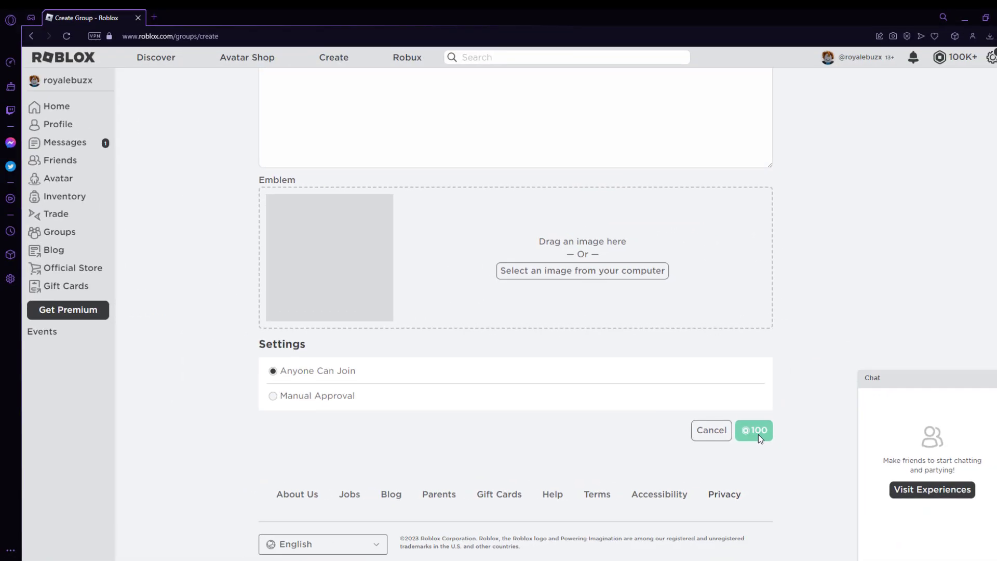
pyautogui.scroll(3, 752, 432)
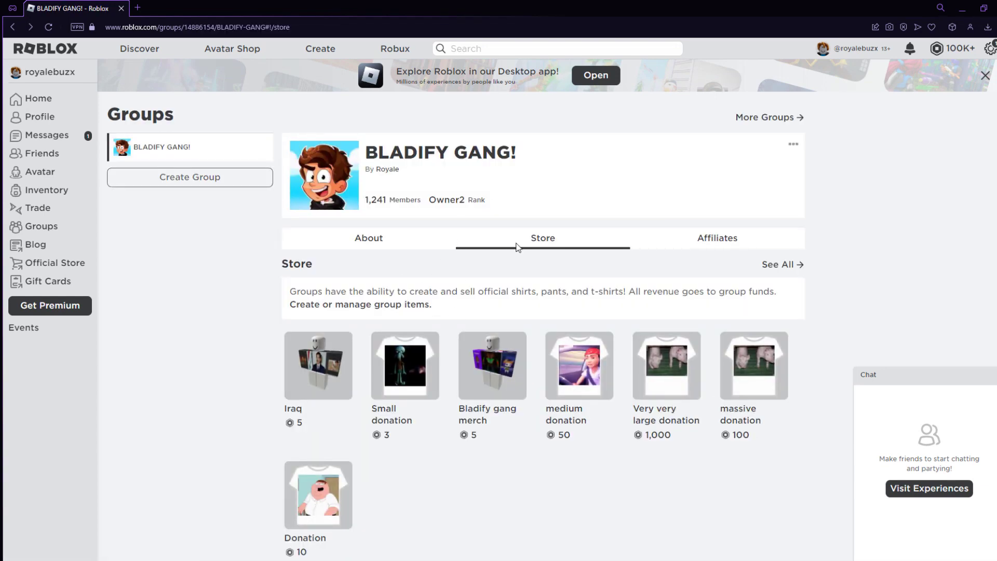
# - Open the group's item management page and go through the creation forms for T-shirts and shirts
pyautogui.click(347, 310)
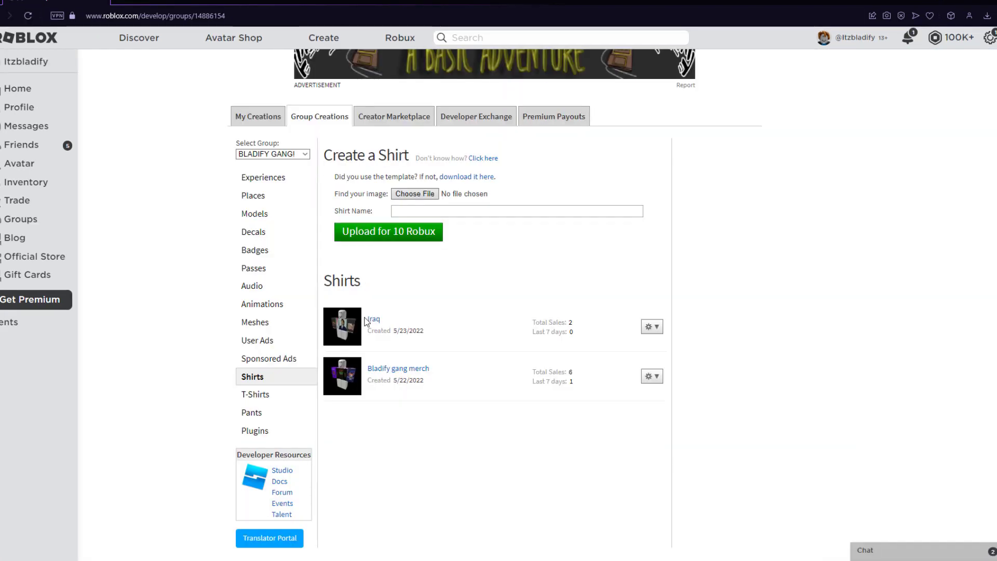
pyautogui.scroll(-1, 324, 342)
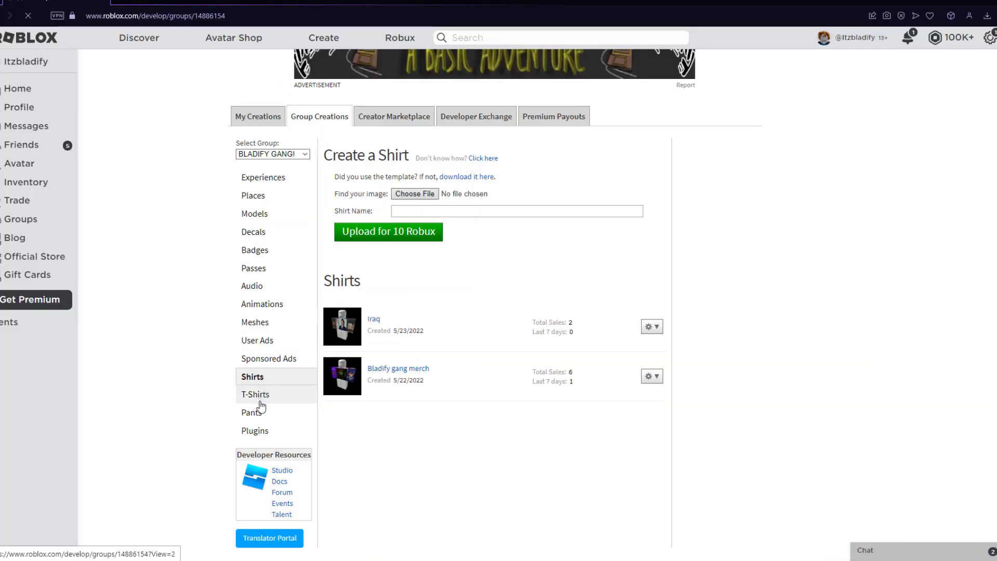
pyautogui.click(259, 401)
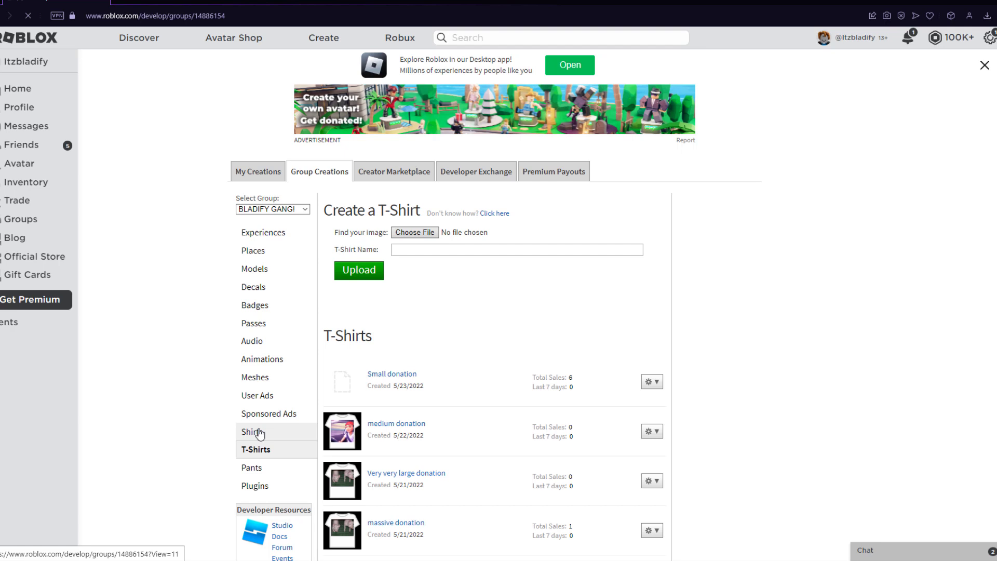
pyautogui.click(260, 432)
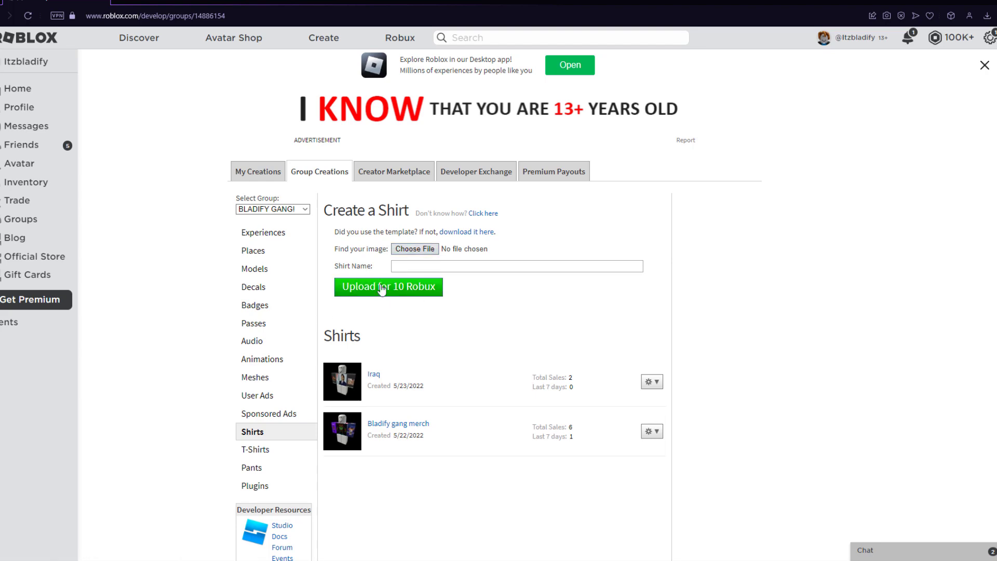
pyautogui.click(391, 287)
# - In the group's T-Shirts section, choose the twenty-dollar bill image from Downloads as the new T-shirt's image file
pyautogui.click(276, 447)
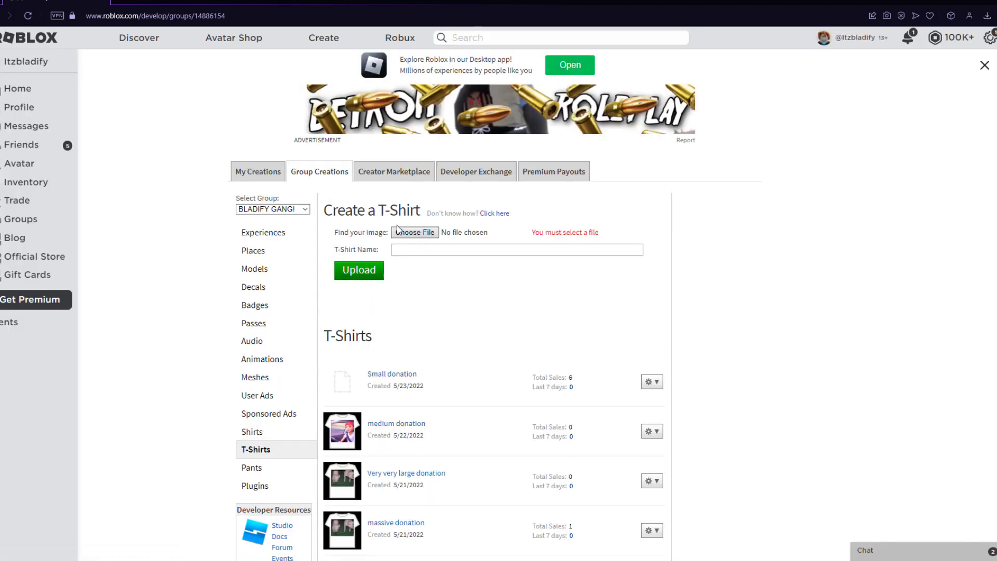
pyautogui.click(398, 231)
pyautogui.click(474, 375)
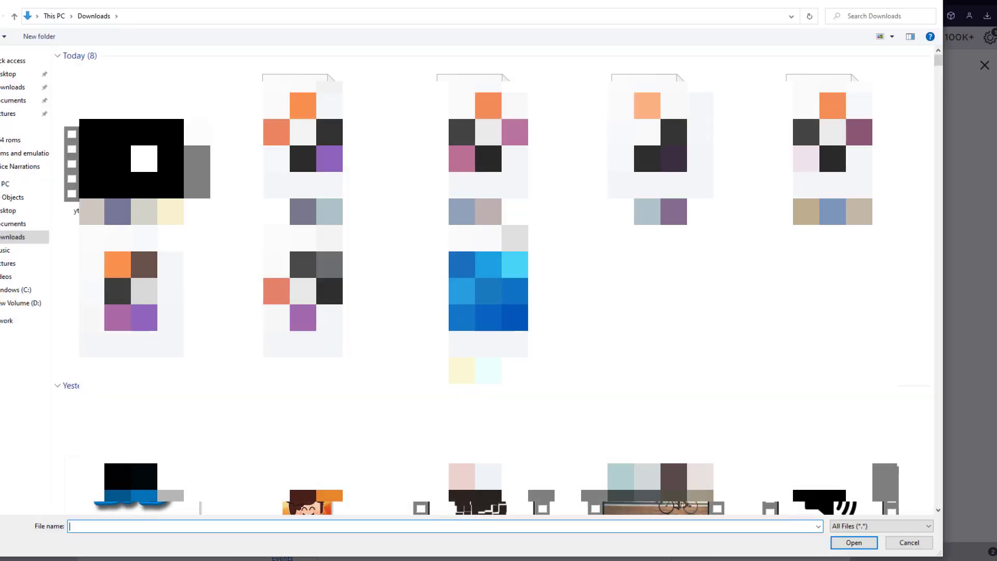
pyautogui.scroll(-10, 494, 281)
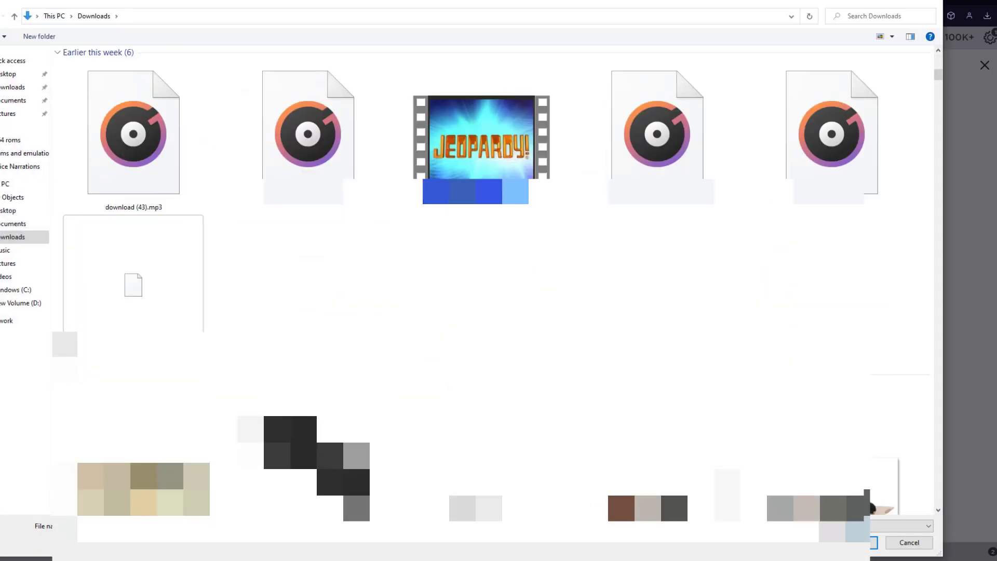
pyautogui.scroll(-3, 218, 309)
pyautogui.click(115, 293)
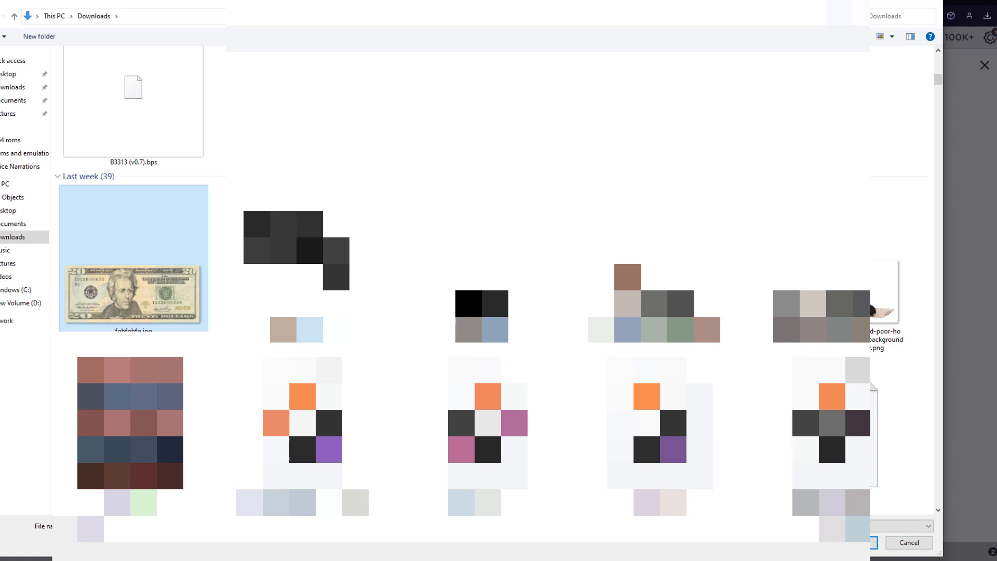
pyautogui.click(856, 543)
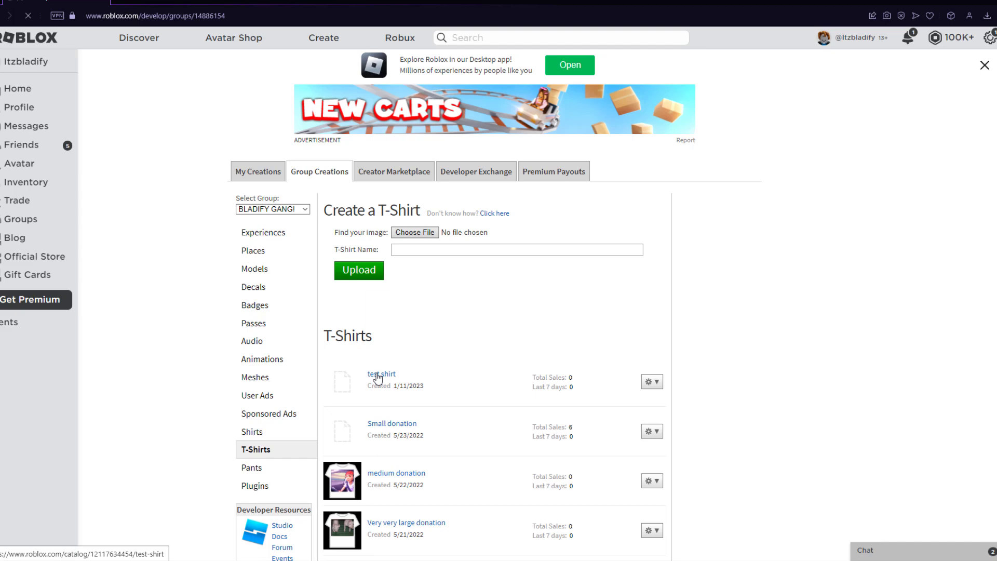
# - Open the item page of the uploaded test shirt, examine its design and details, and try it on
pyautogui.click(378, 375)
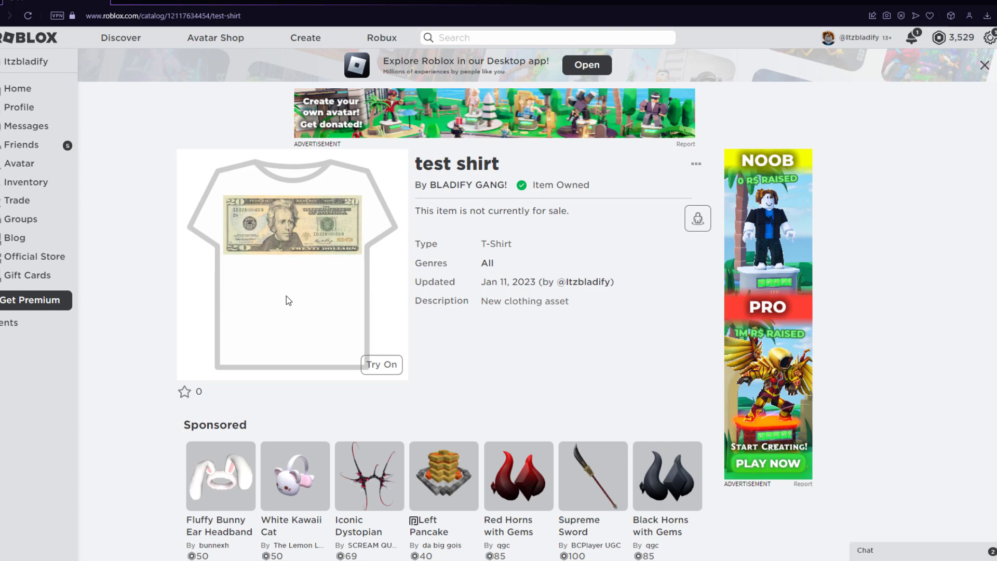
pyautogui.scroll(-1, 483, 182)
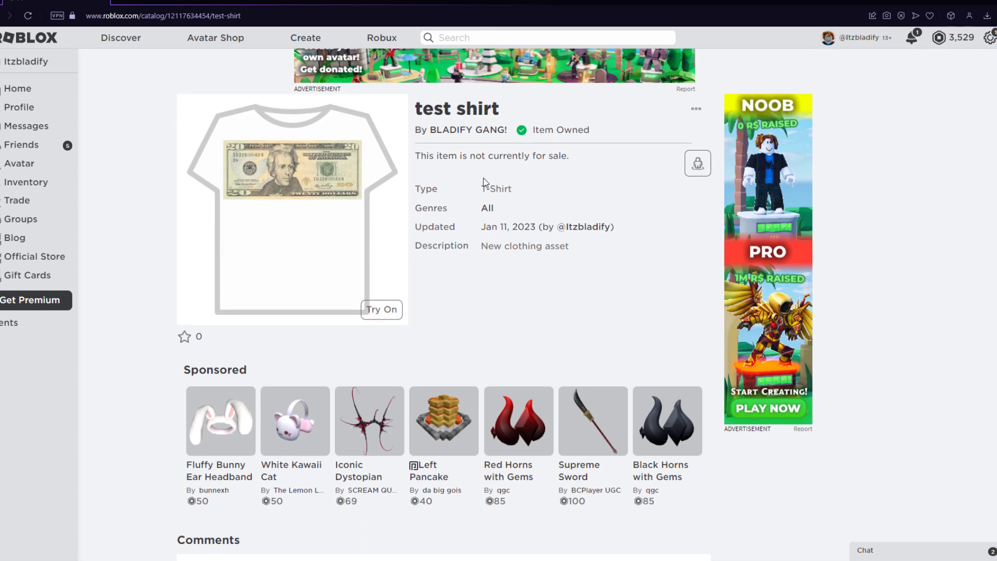
pyautogui.click(384, 309)
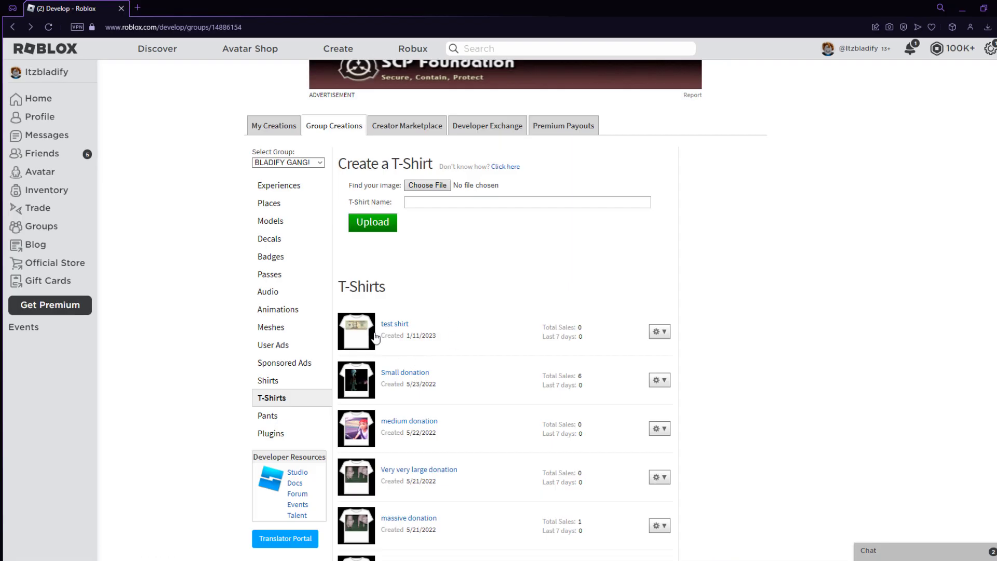
# - Open the test shirt's item page from the group's T-Shirts list and go to its configuration page
pyautogui.moveTo(435, 330); pyautogui.dragTo(386, 325)
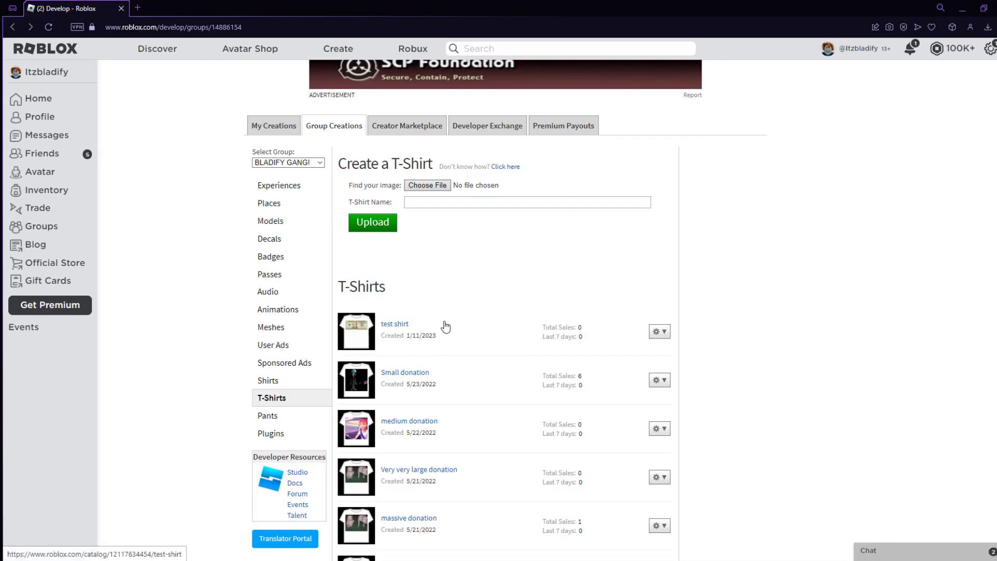
pyautogui.click(396, 326)
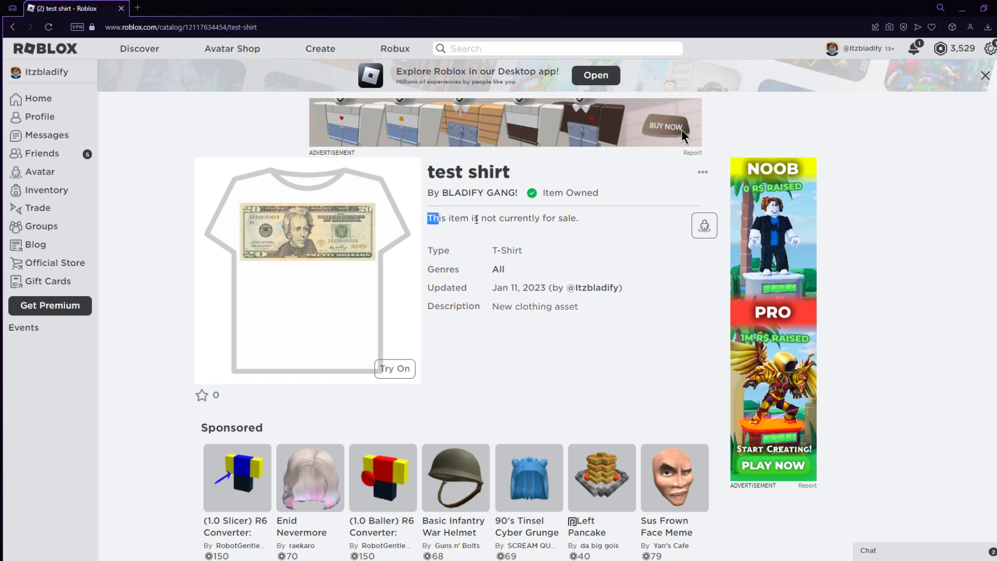
pyautogui.moveTo(476, 220); pyautogui.dragTo(587, 224)
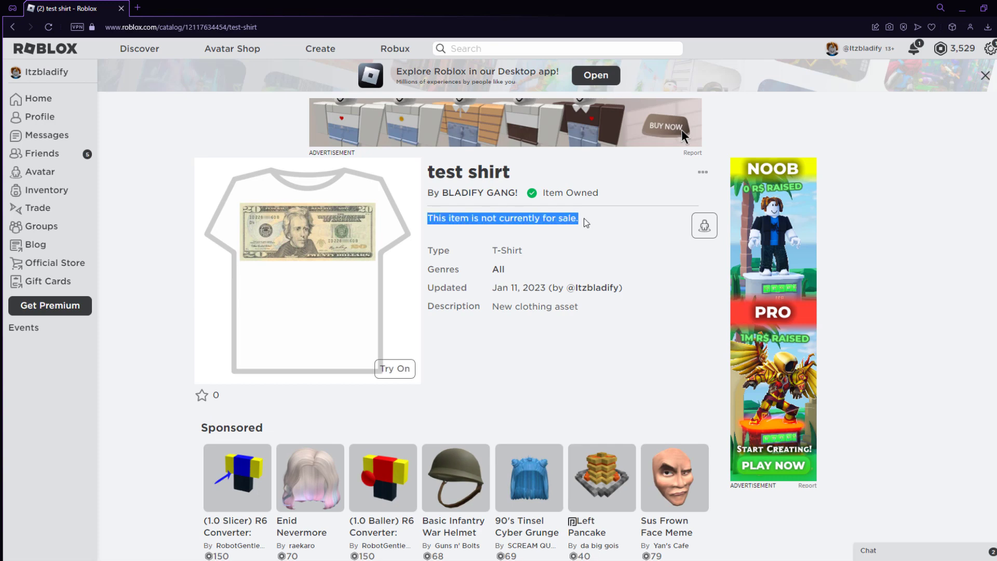
pyautogui.click(586, 224)
pyautogui.scroll(-3, 576, 242)
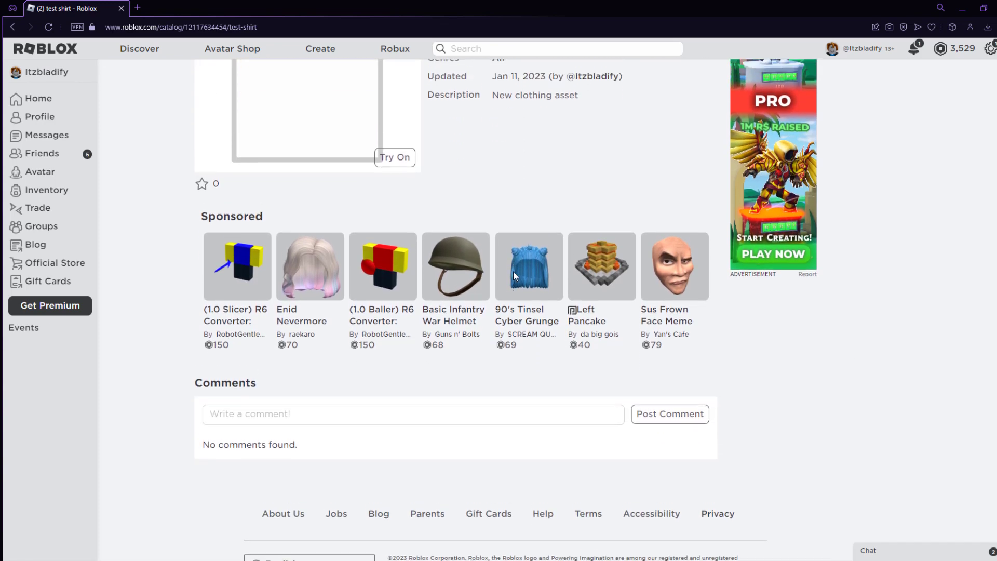
pyautogui.scroll(3, 633, 228)
pyautogui.click(702, 102)
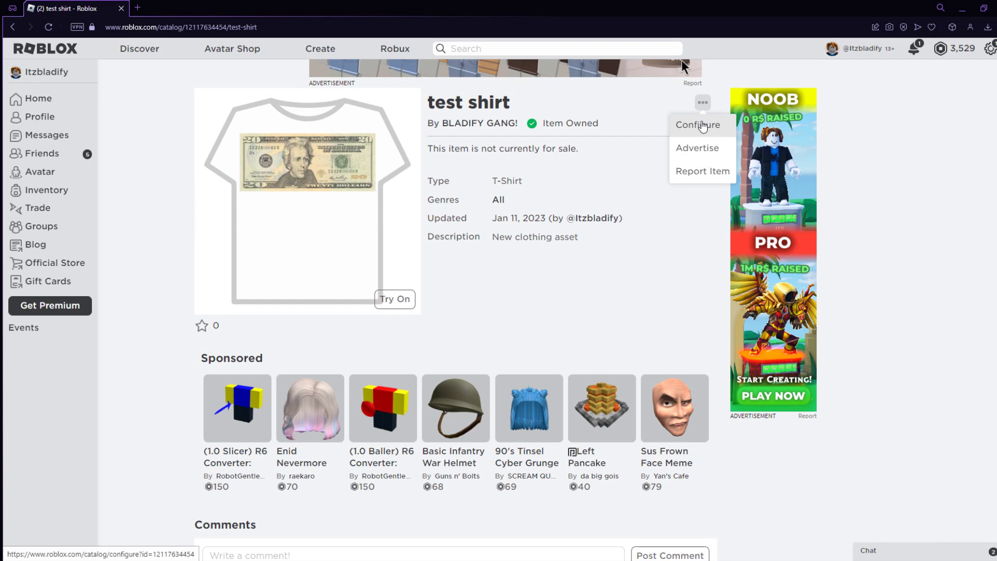
pyautogui.click(701, 126)
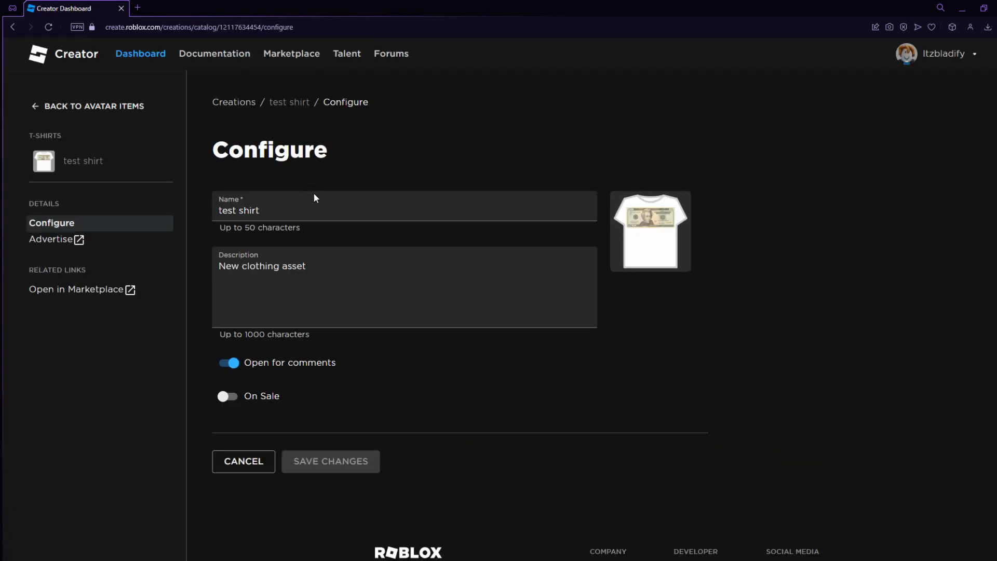
# - Put the test shirt on sale at a price of 20 Robux, save the changes and accept the 10 Robux fee
pyautogui.scroll(-3, 325, 258)
pyautogui.click(255, 249)
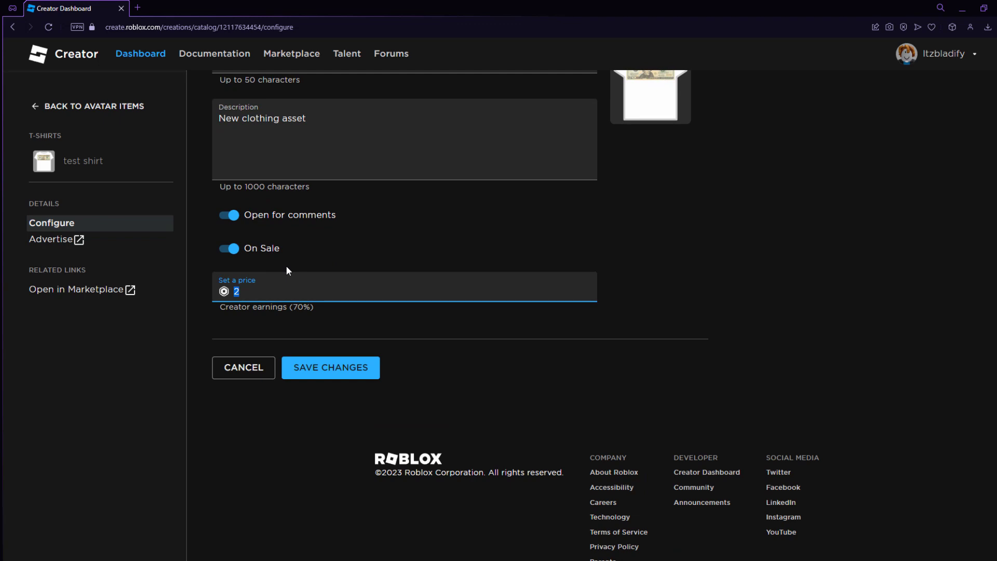
pyautogui.write('20')
pyautogui.scroll(3, 449, 247)
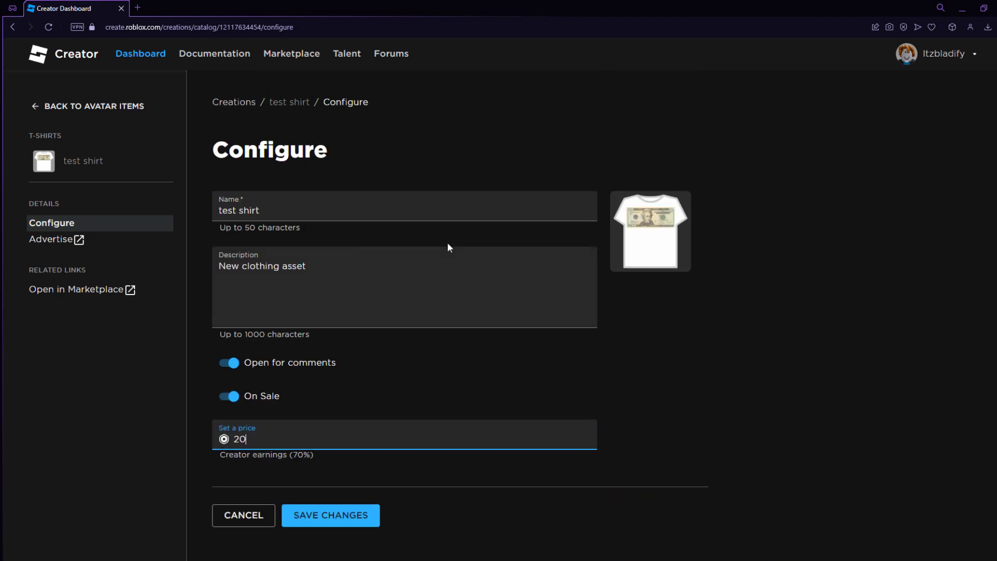
pyautogui.click(320, 522)
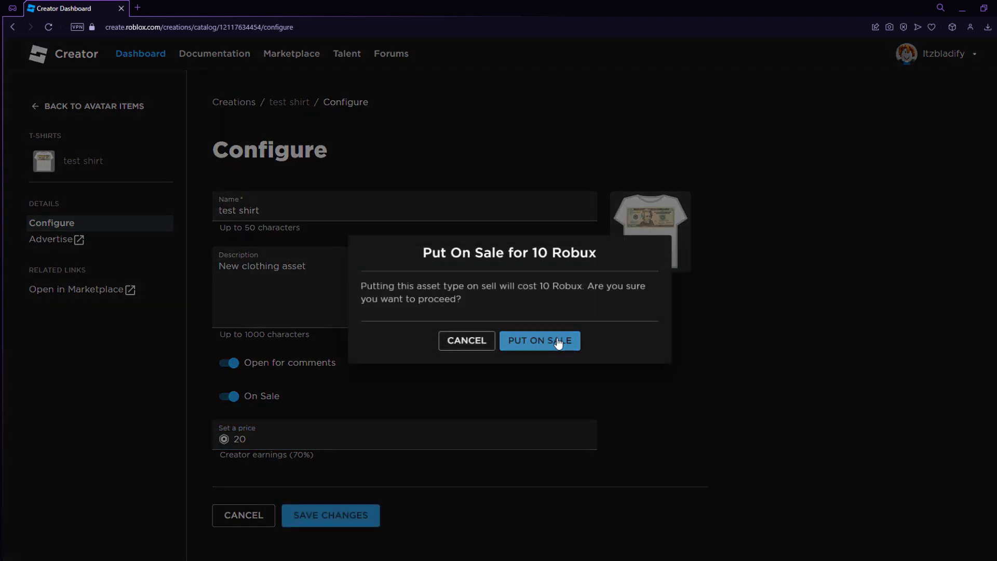
pyautogui.click(558, 341)
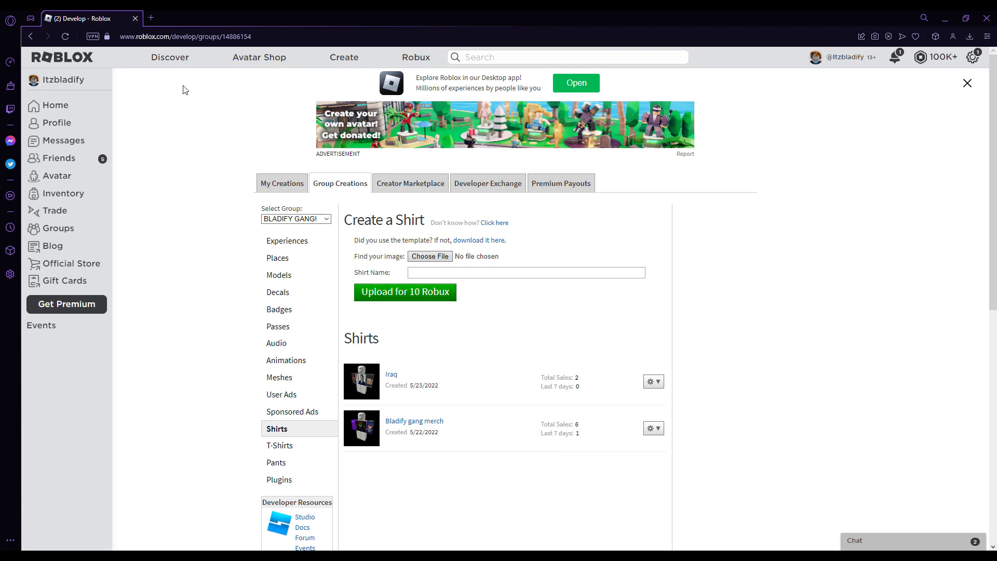
# - Open the official shirt template image, then search the web for photopea and open the Photopea online editor in a new tab
pyautogui.click(468, 243)
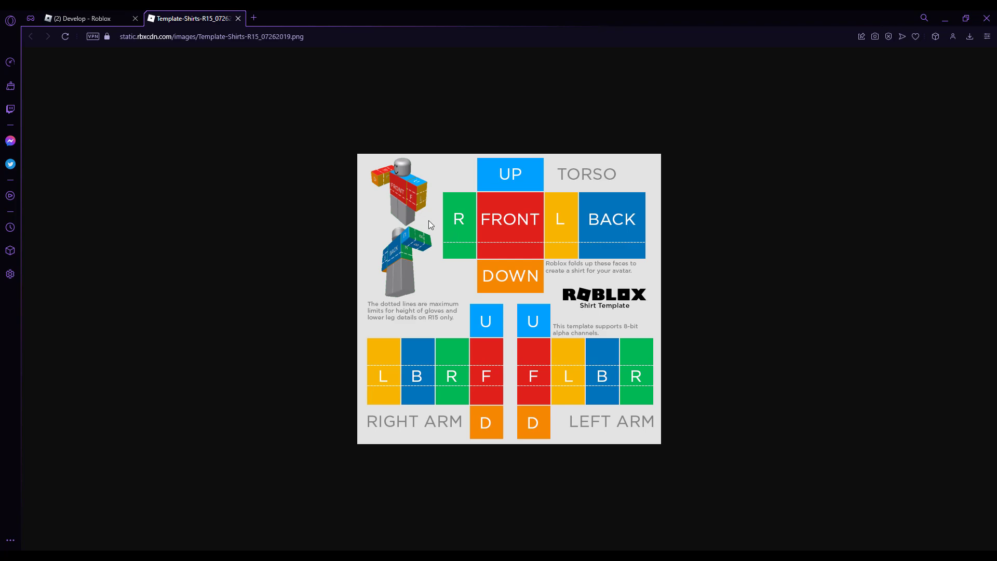
pyautogui.hotkey('ctrl', 't')
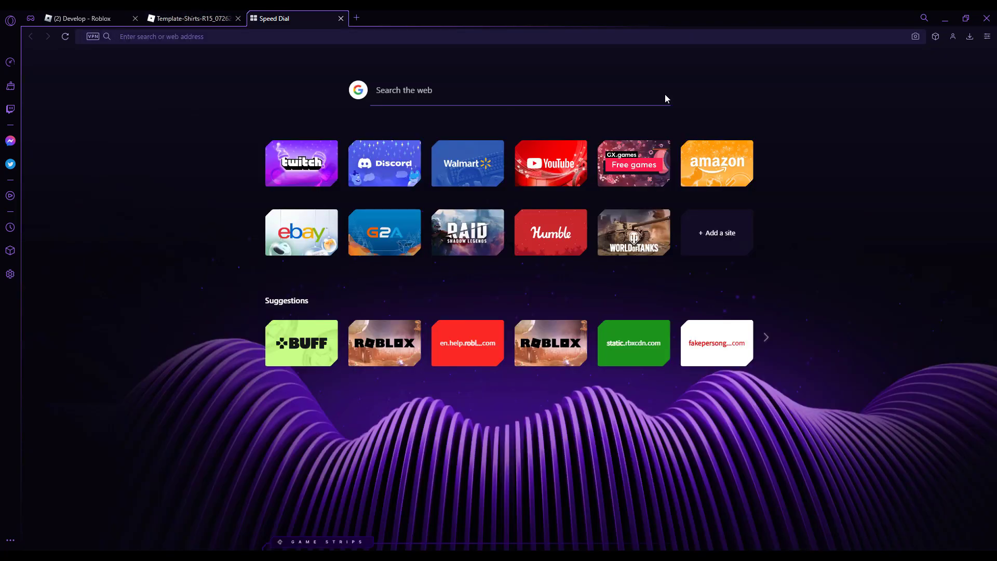
pyautogui.write('photope')
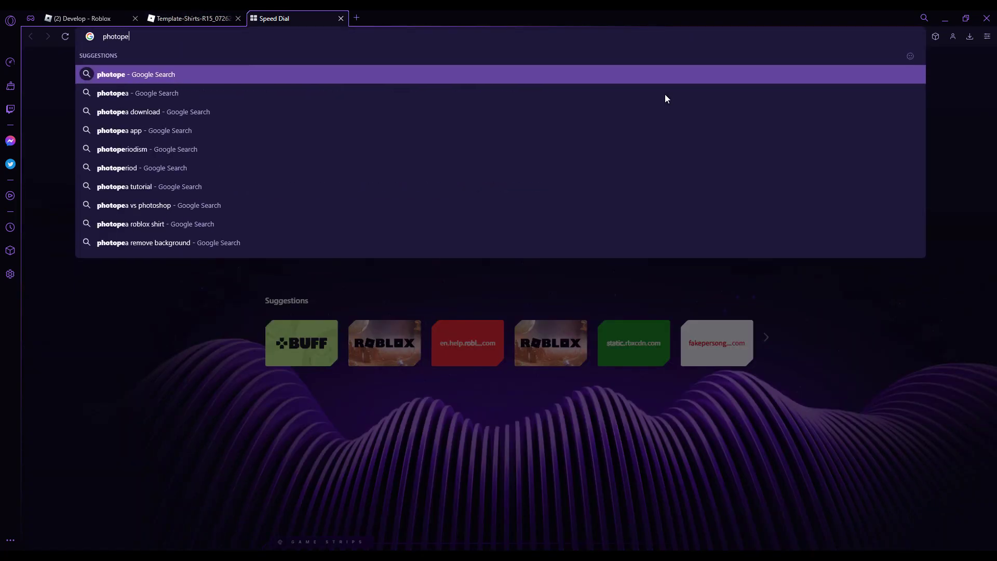
pyautogui.write('a')
pyautogui.press('Return')
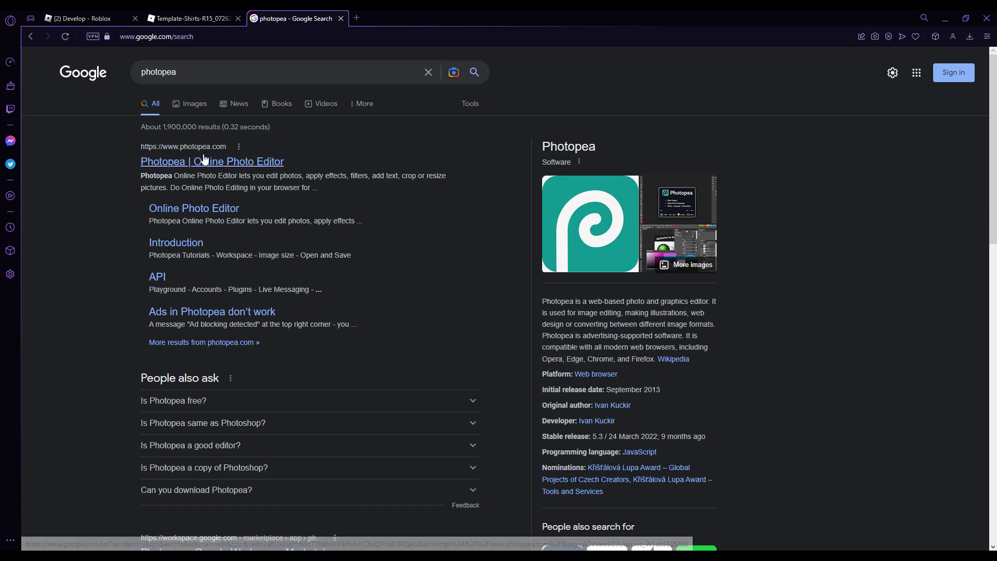
pyautogui.click(205, 160)
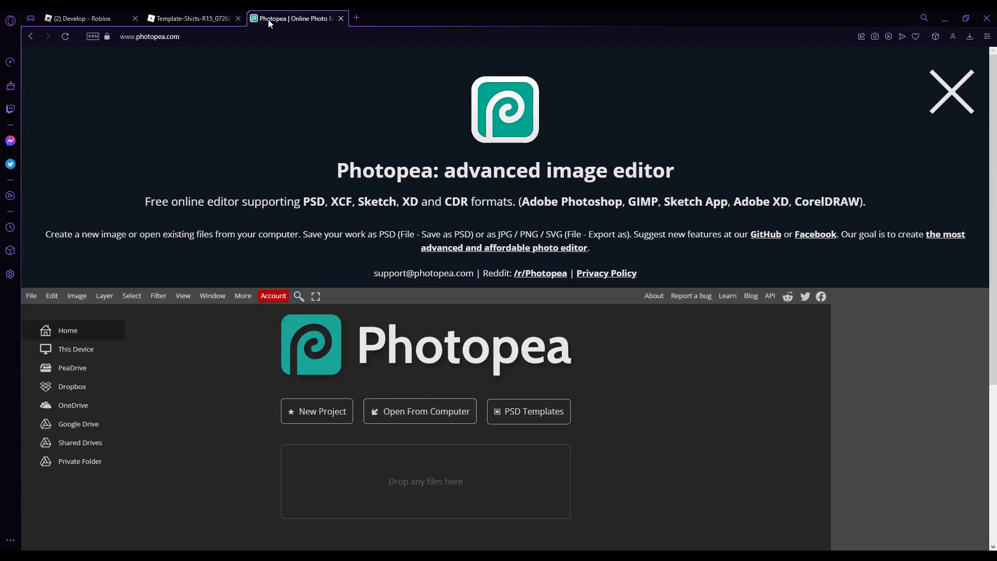
# - Copy the shirt template image and paste it into Photopea as a new document, allowing clipboard access and dismissing the intro banner
pyautogui.click(218, 19)
pyautogui.rightClick(457, 293)
pyautogui.click(492, 320)
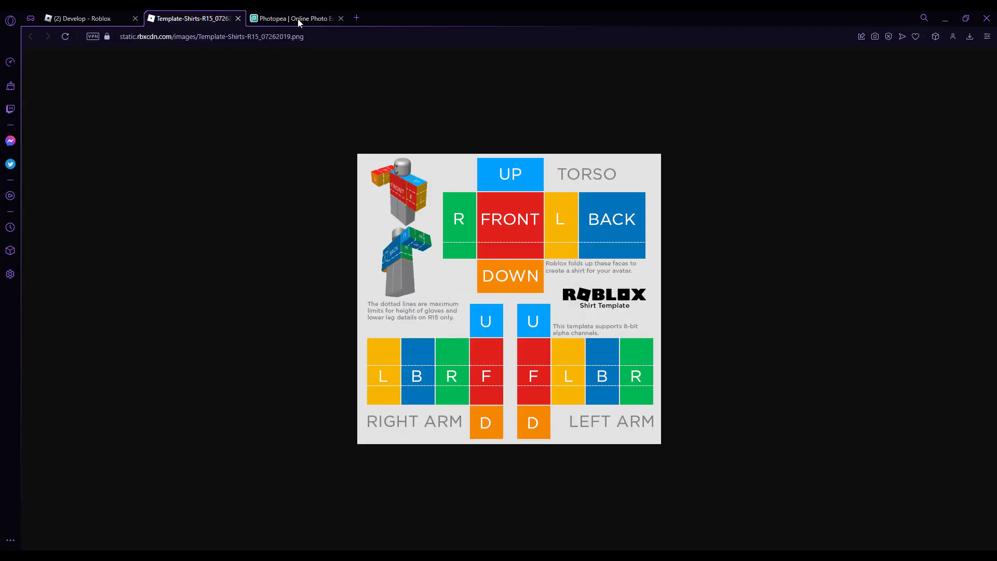
pyautogui.click(299, 22)
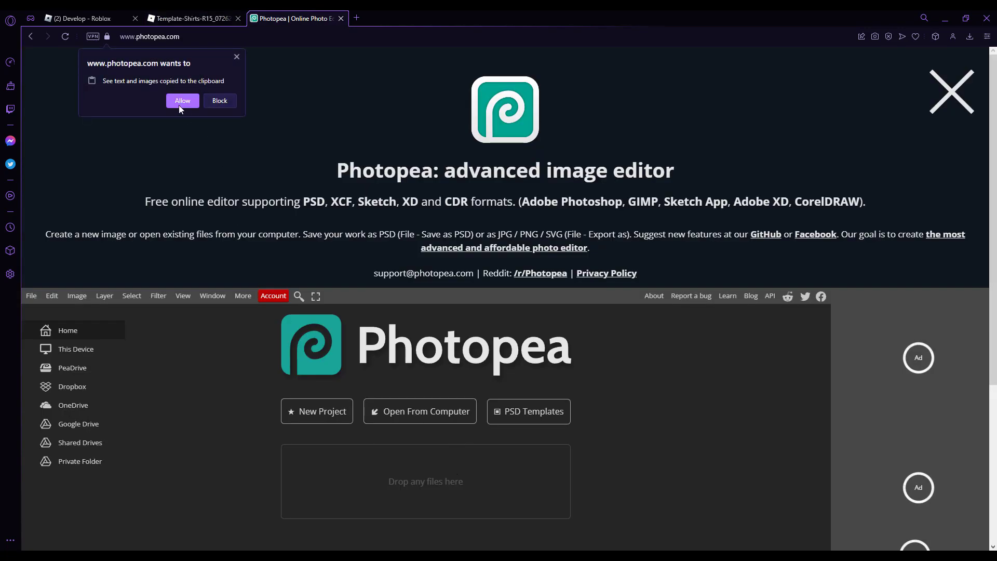
pyautogui.click(182, 101)
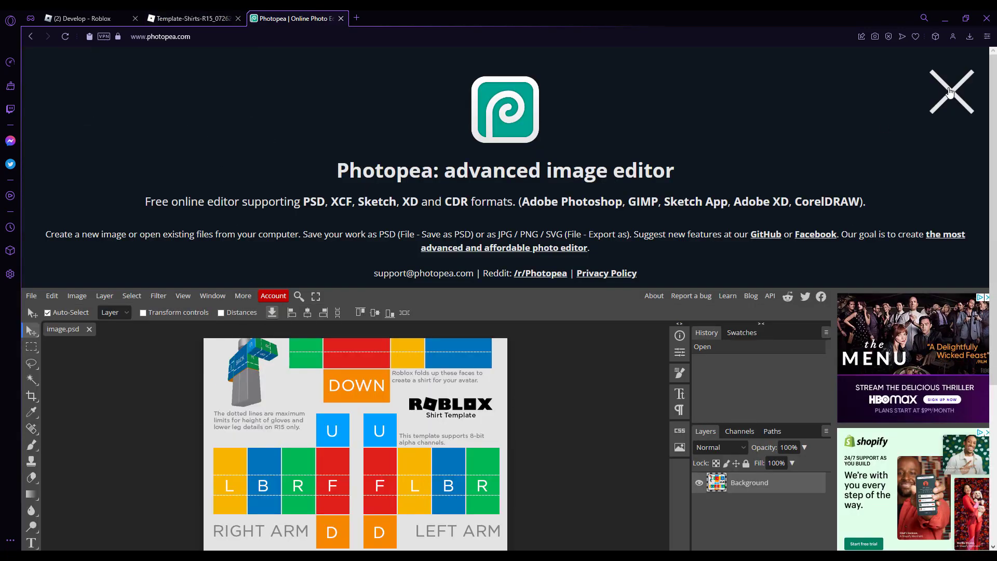
pyautogui.click(950, 91)
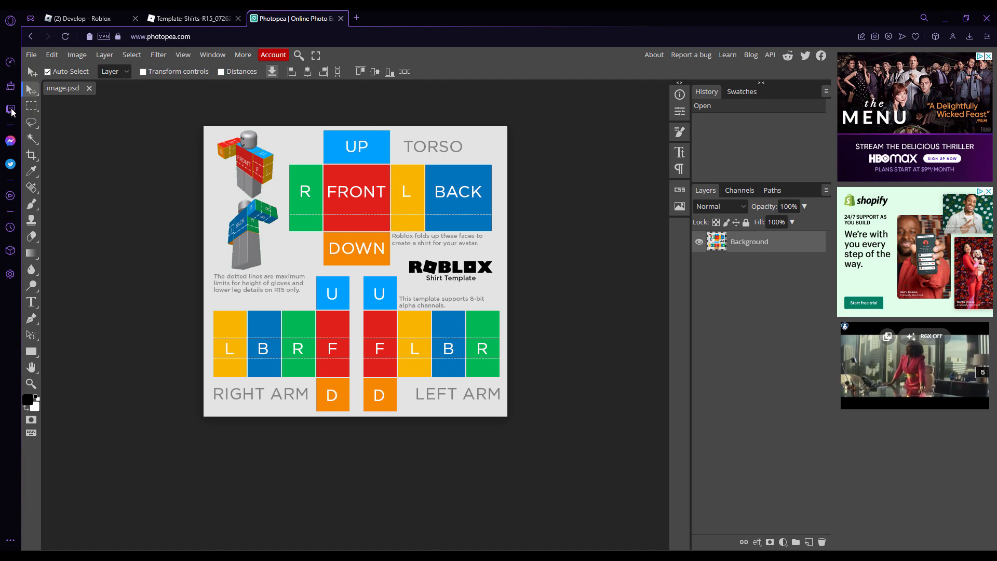
pyautogui.click(12, 112)
pyautogui.click(182, 98)
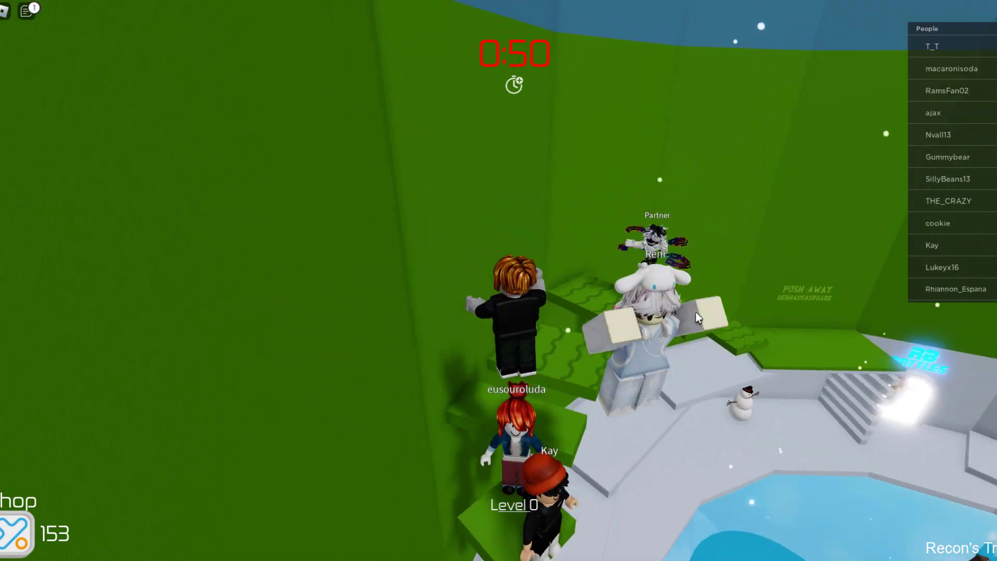
pyautogui.press('s')
pyautogui.press('space')
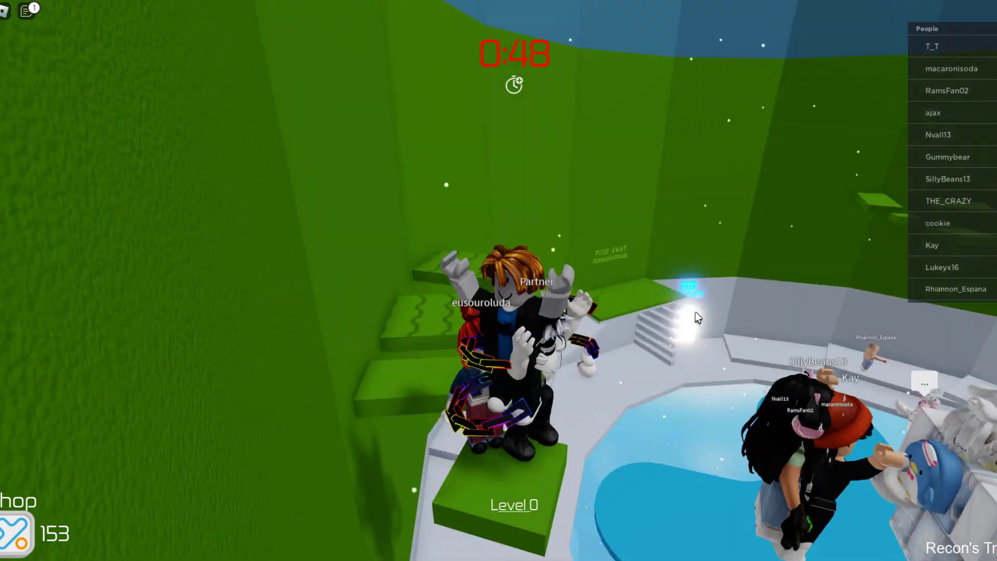
pyautogui.press('w')
pyautogui.press('space')
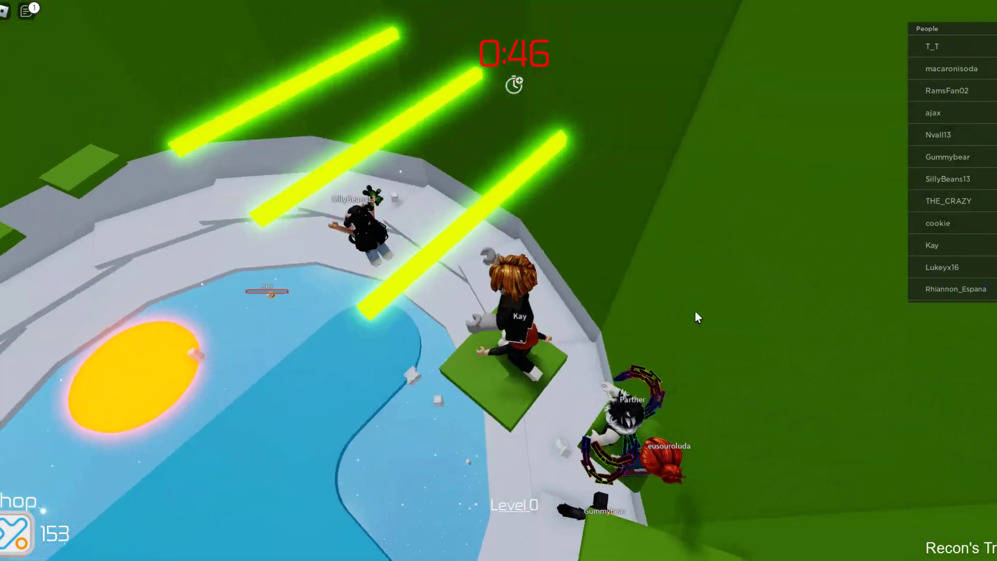
pyautogui.press('w')
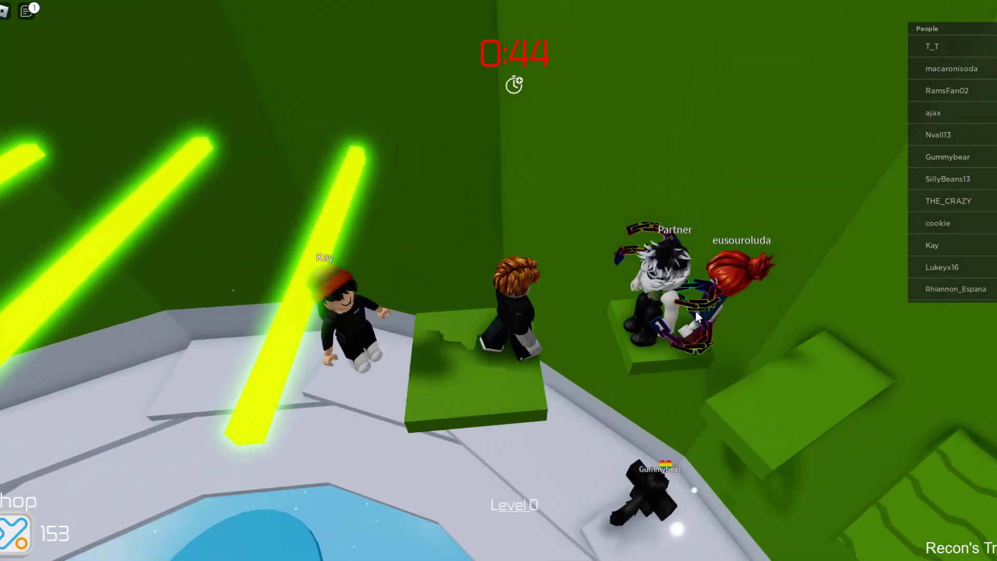